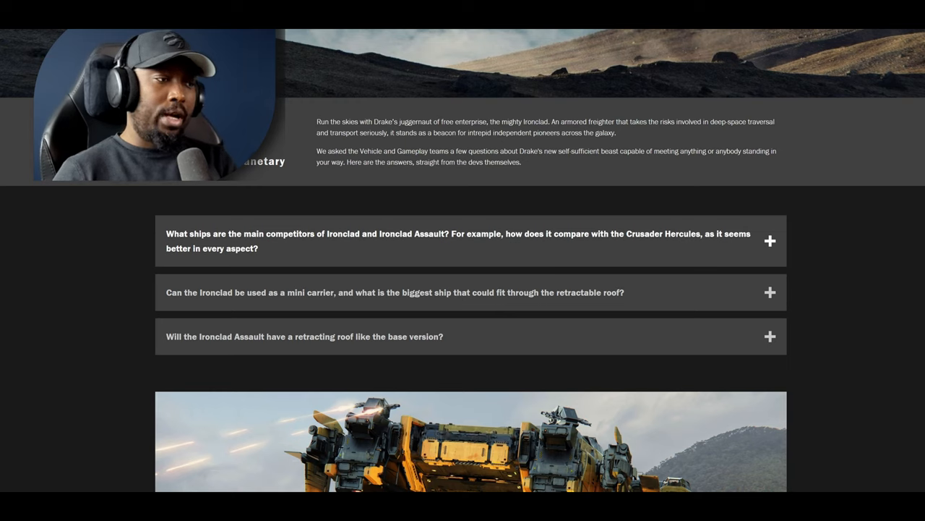
# Expand the FAQ question about the Ironclad's main competitors to show its answer.
pyautogui.click(599, 246)
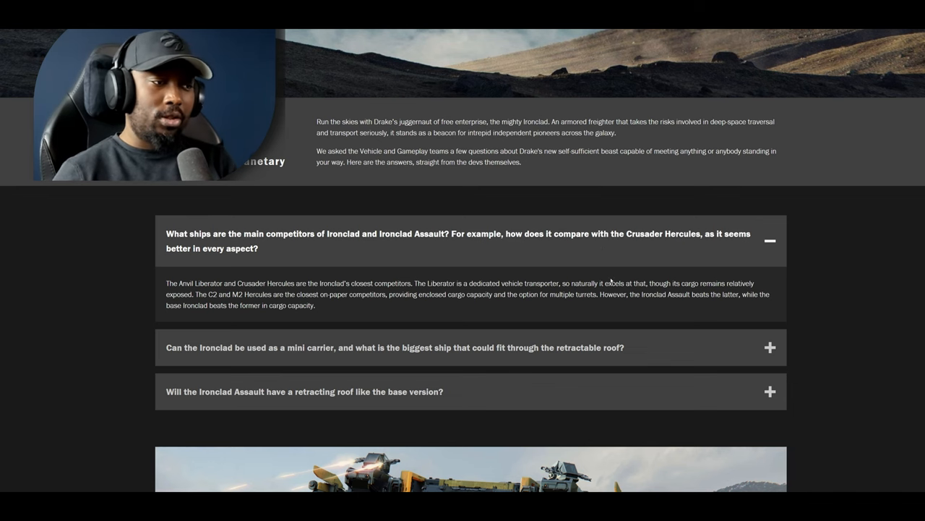
pyautogui.scroll(-1, 625, 277)
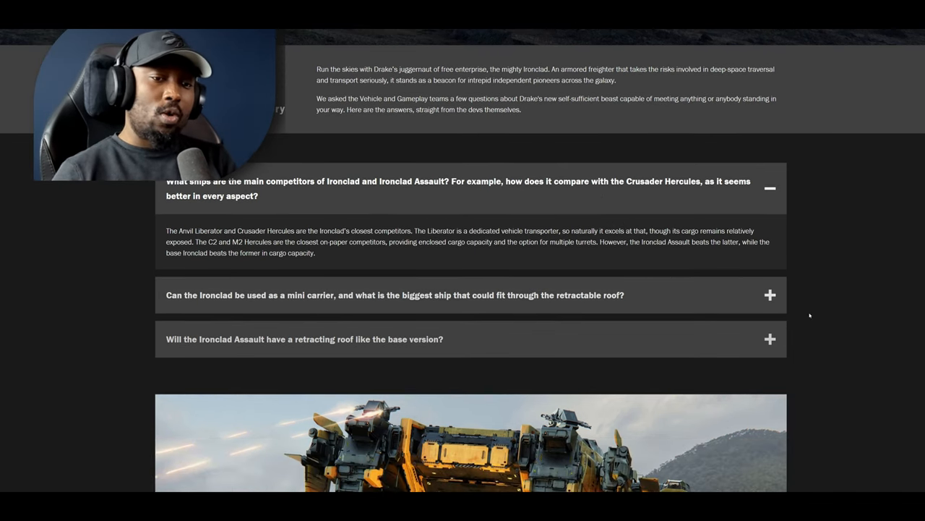
# Expand the 'Can the Ironclad be used as a mini carrier' question to show cargo bay details.
pyautogui.click(771, 297)
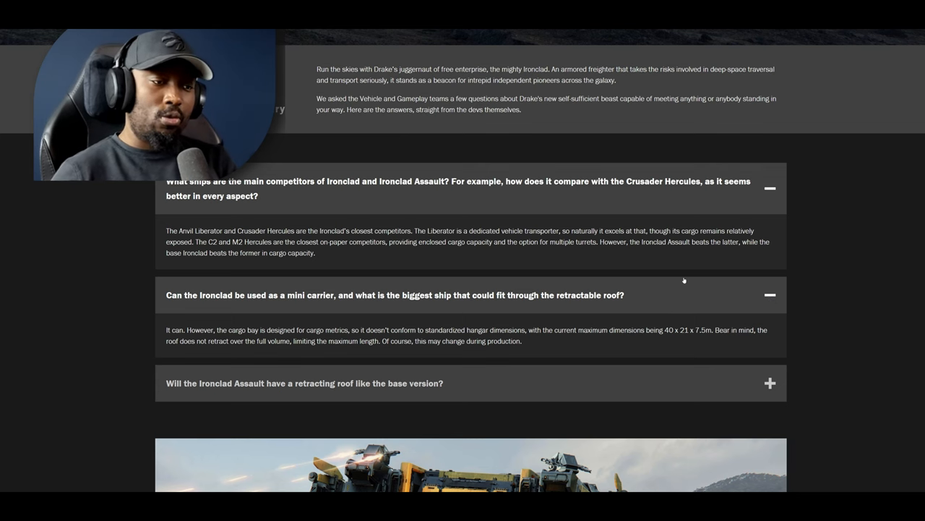
pyautogui.scroll(-3, 685, 280)
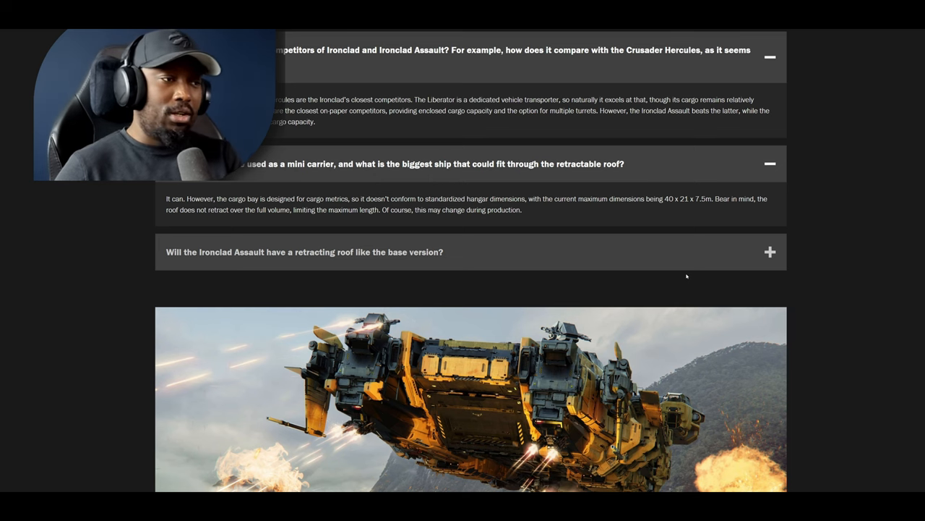
pyautogui.scroll(-1, 559, 218)
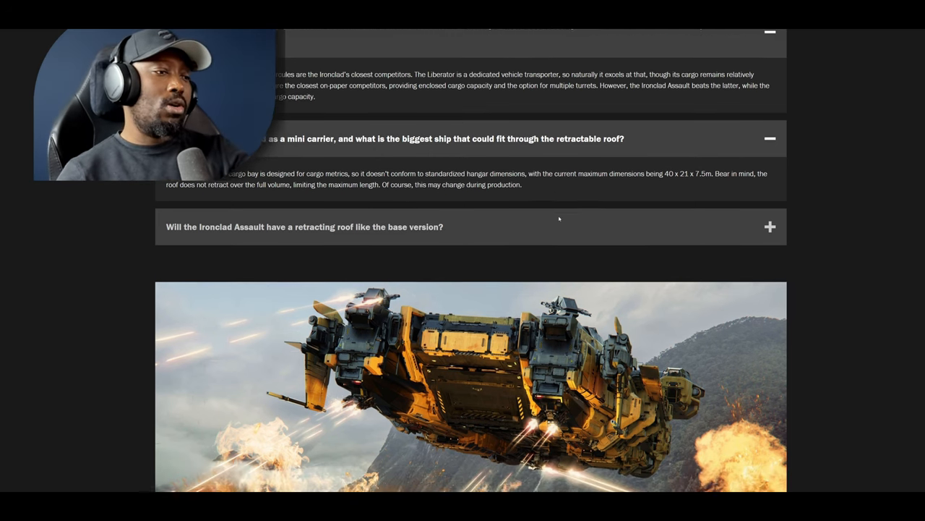
pyautogui.scroll(-1, 559, 218)
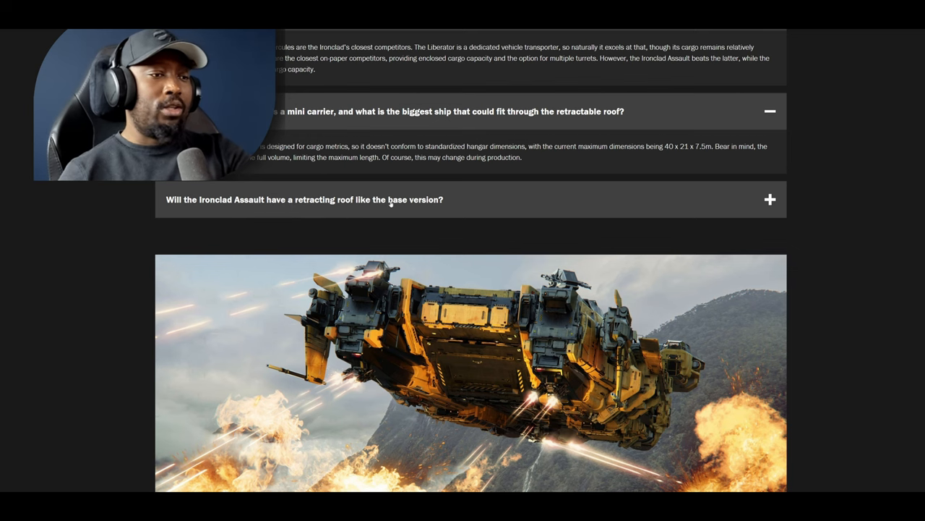
# Expand the 'Will the Ironclad Assault have a retracting roof' question to show its answer.
pyautogui.click(770, 199)
pyautogui.scroll(-1, 583, 208)
pyautogui.scroll(-1, 583, 207)
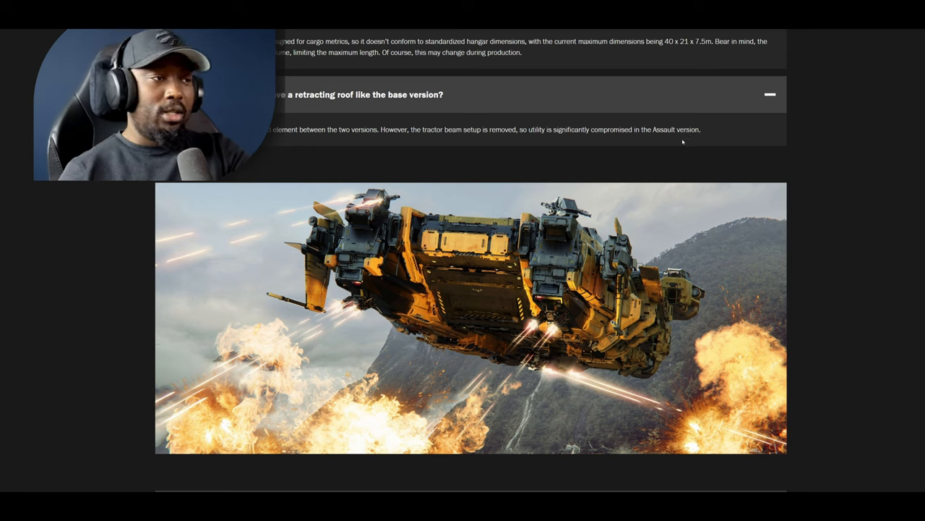
pyautogui.scroll(-1, 717, 135)
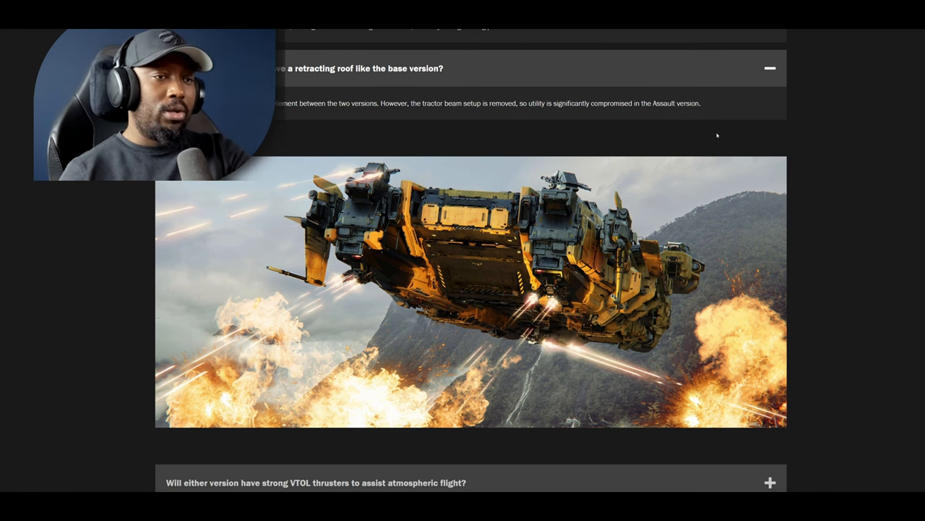
pyautogui.scroll(-4, 717, 134)
pyautogui.scroll(-4, 550, 217)
pyautogui.scroll(-3, 434, 202)
# Expand the VTOL thrusters question to show both versions share identical thruster layouts.
pyautogui.click(770, 168)
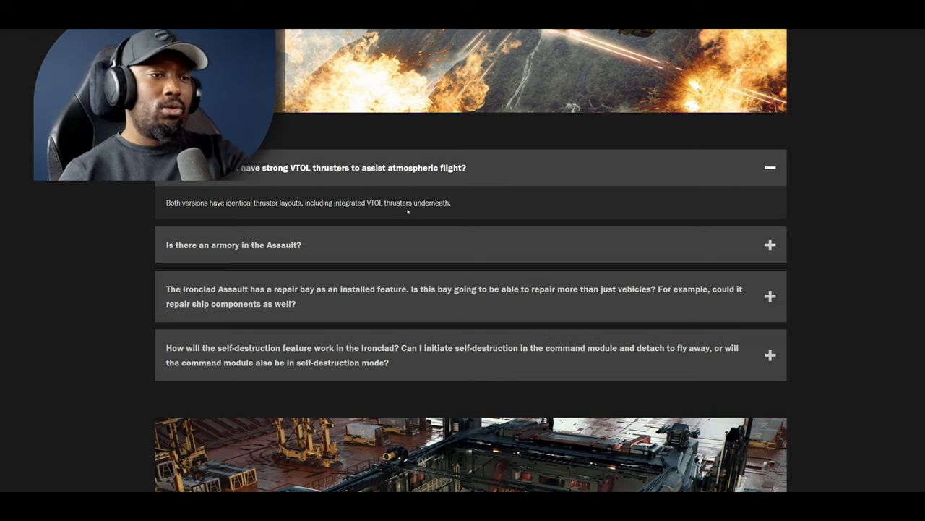
pyautogui.scroll(-1, 462, 246)
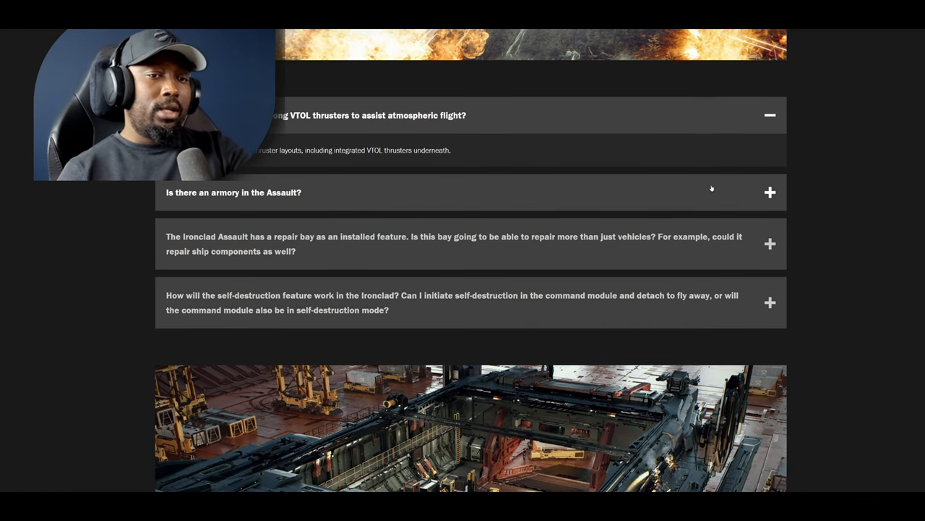
# Expand the 'Is there an armory in the Assault?' question to show its answer.
pyautogui.click(448, 193)
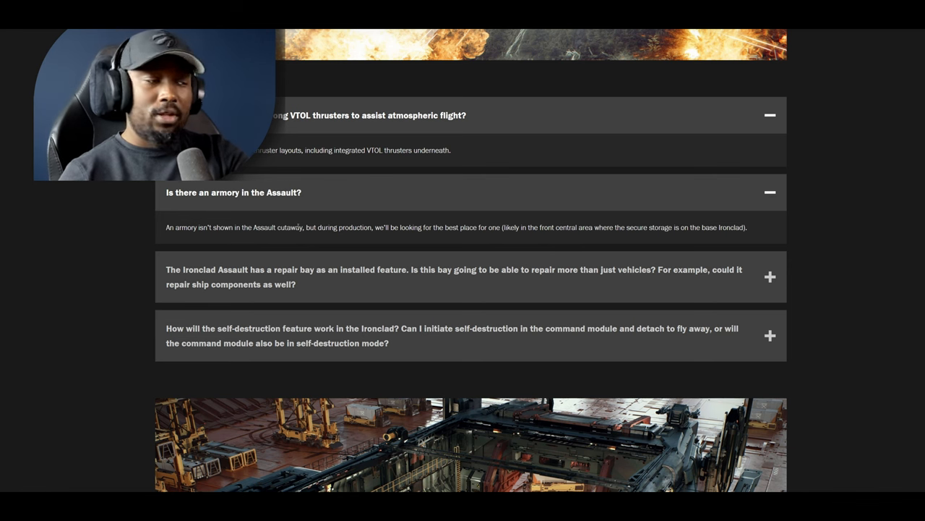
pyautogui.scroll(-1, 172, 224)
pyautogui.scroll(-1, 172, 224)
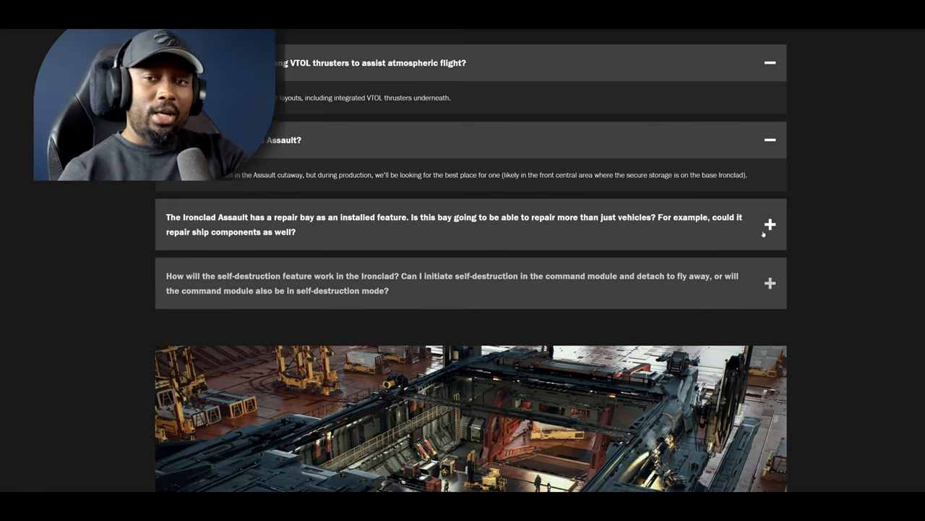
pyautogui.click(171, 221)
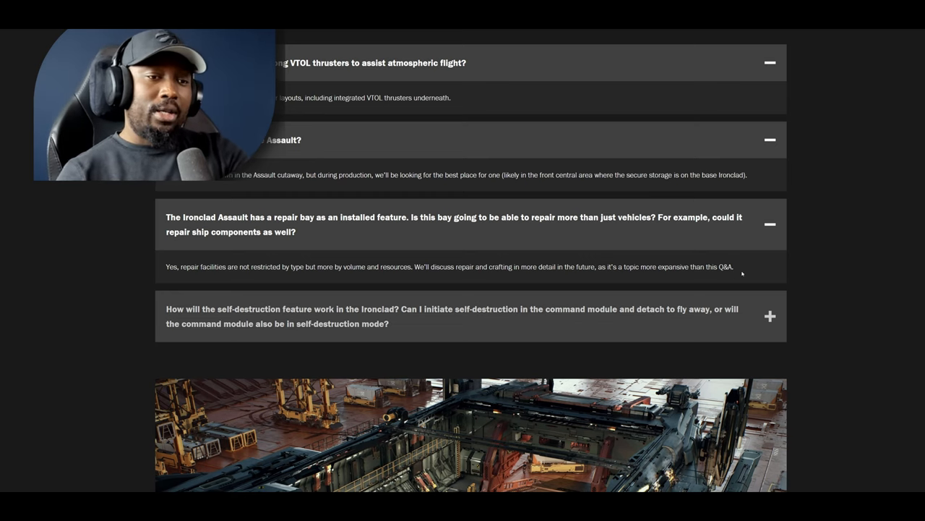
pyautogui.moveTo(734, 267)
pyautogui.mouseDown()
pyautogui.moveTo(541, 279)
pyautogui.moveTo(514, 268)
pyautogui.mouseUp()
pyautogui.click(513, 267)
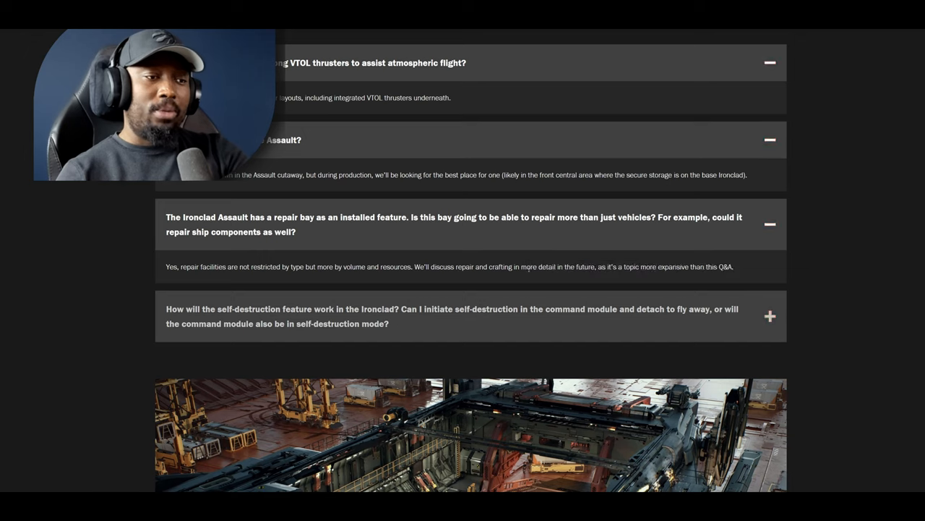
pyautogui.moveTo(489, 267); pyautogui.dragTo(493, 267)
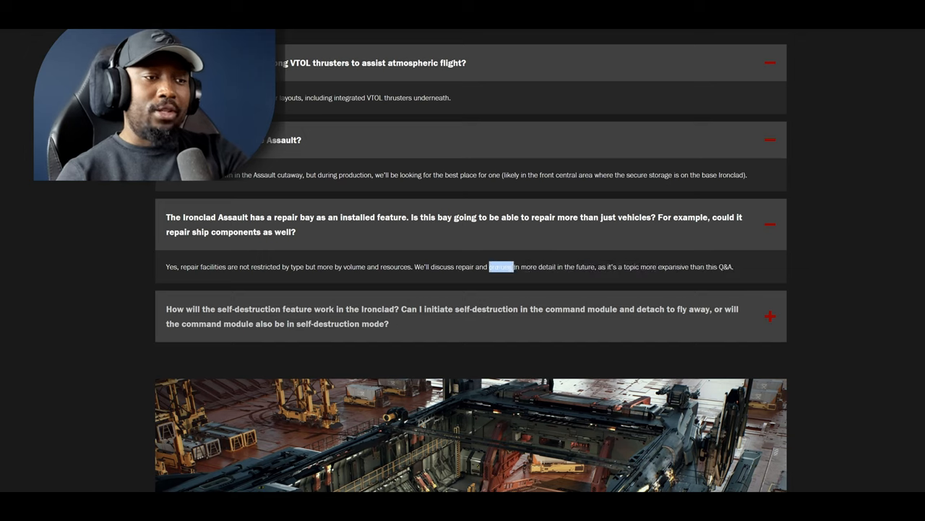
pyautogui.click(559, 269)
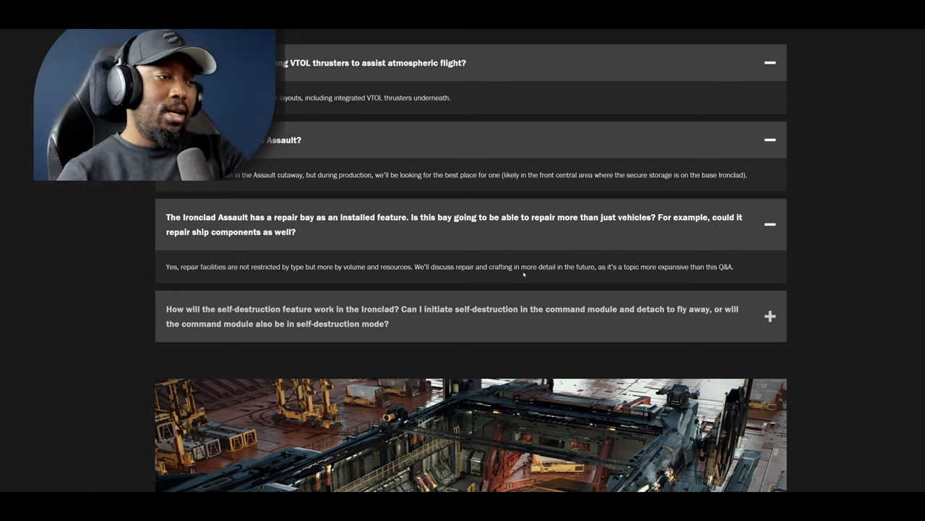
pyautogui.scroll(-3, 612, 245)
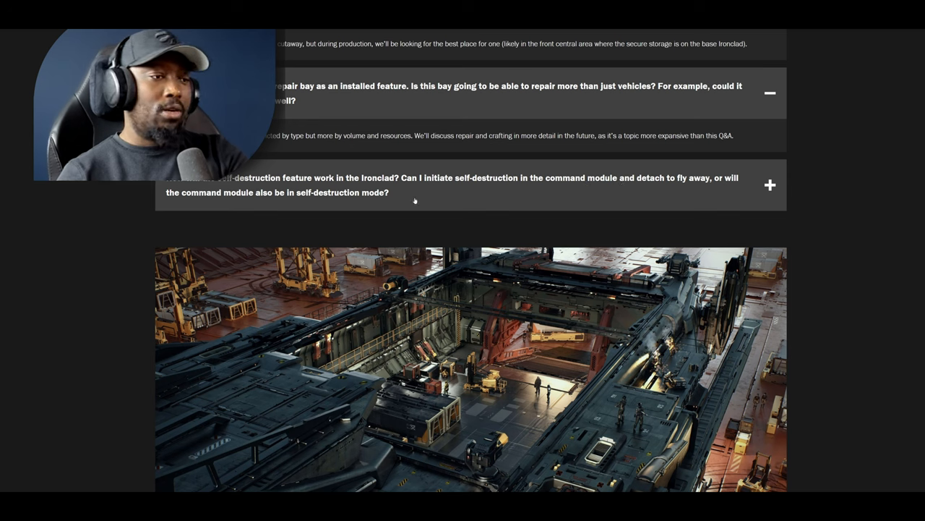
# Expand the command-module self-destruction question to reveal its answer.
pyautogui.click(770, 185)
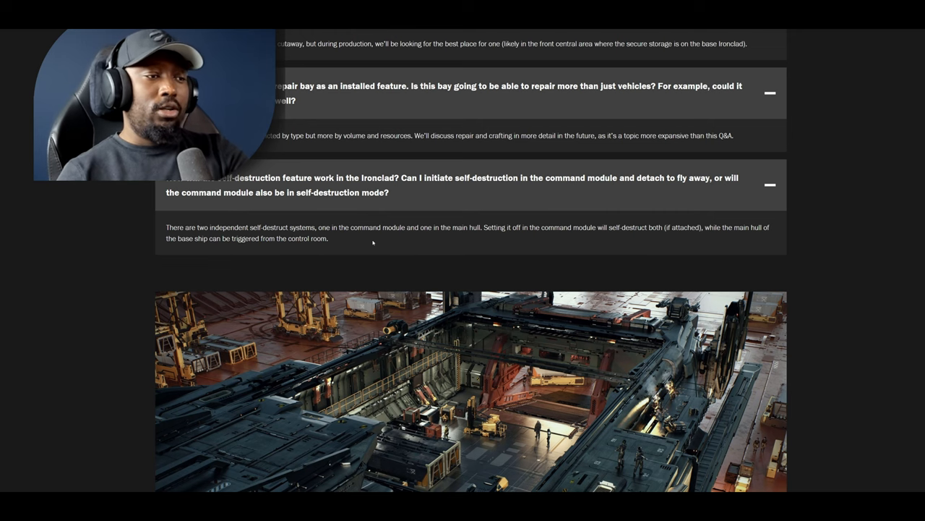
pyautogui.scroll(-2, 337, 242)
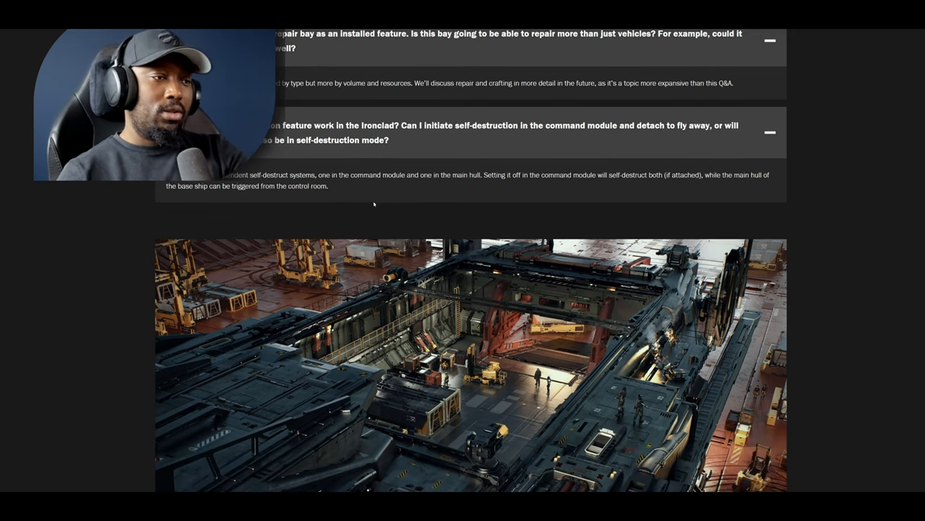
pyautogui.scroll(-4, 376, 202)
pyautogui.scroll(-4, 410, 190)
pyautogui.scroll(-4, 410, 190)
pyautogui.scroll(1, 433, 197)
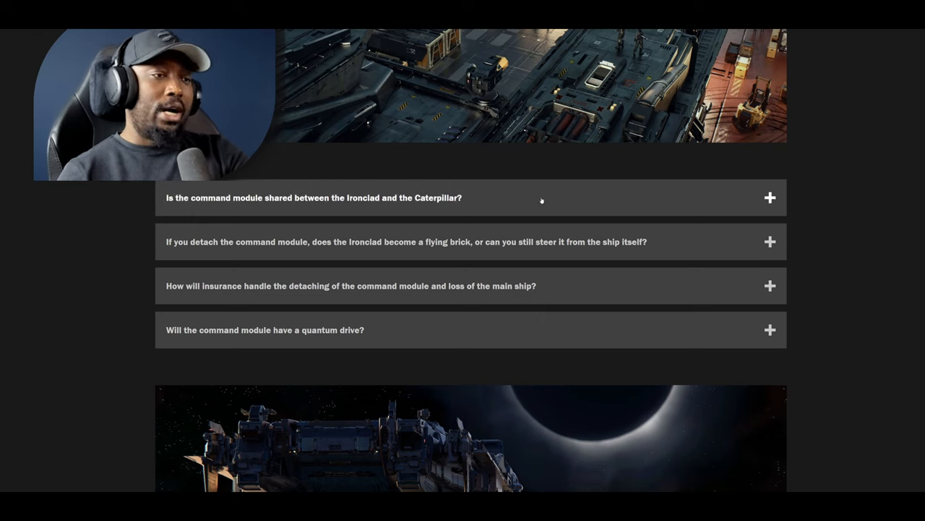
# Expand the shared command module question and highlight parts of its answer about Caterpillar compatibility.
pyautogui.click(771, 198)
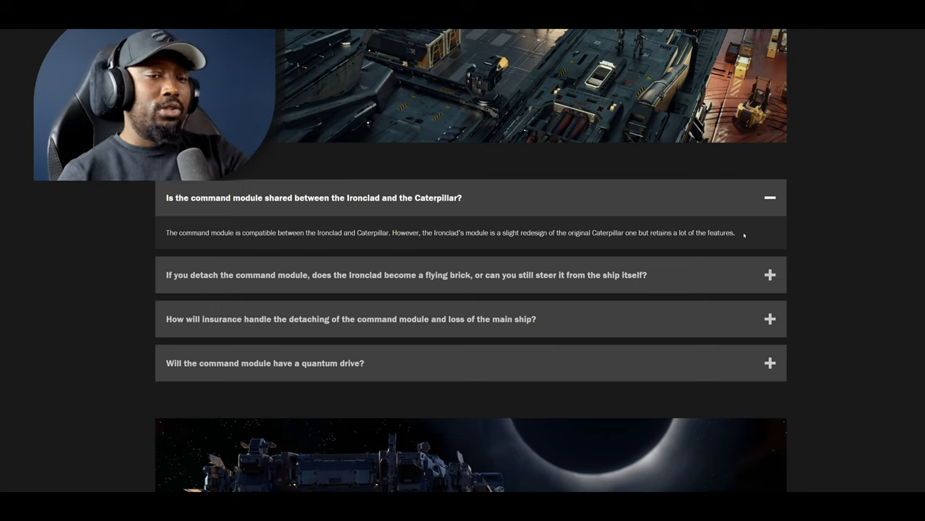
pyautogui.moveTo(737, 232); pyautogui.dragTo(396, 234)
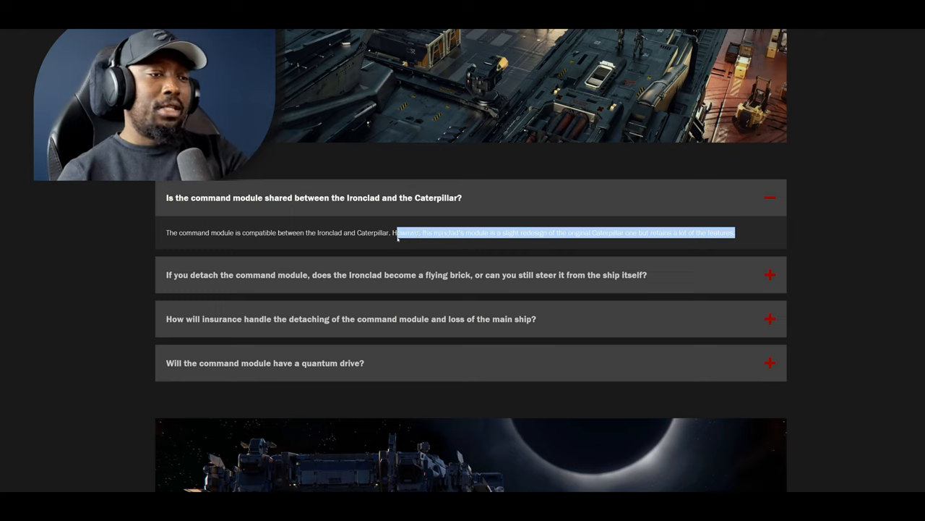
pyautogui.moveTo(396, 236); pyautogui.dragTo(536, 238)
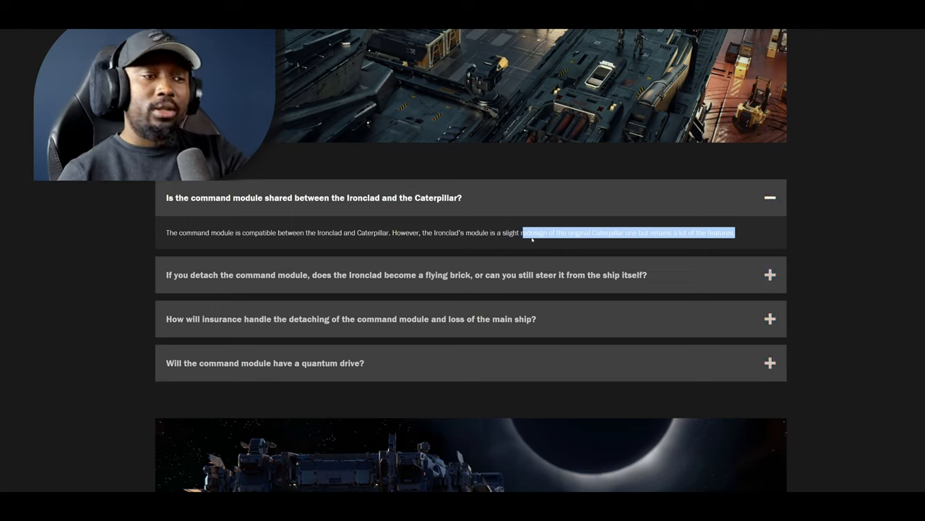
pyautogui.click(536, 238)
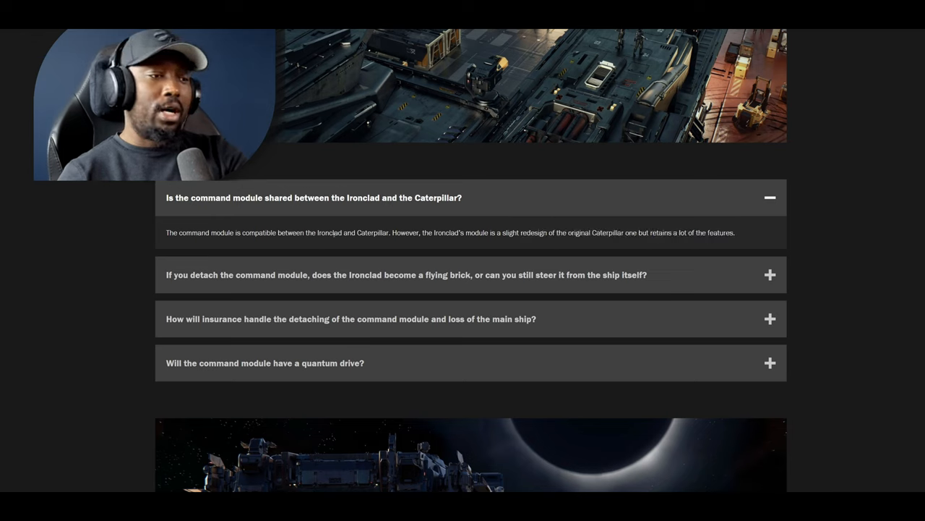
pyautogui.moveTo(523, 232); pyautogui.dragTo(513, 232)
pyautogui.click(538, 233)
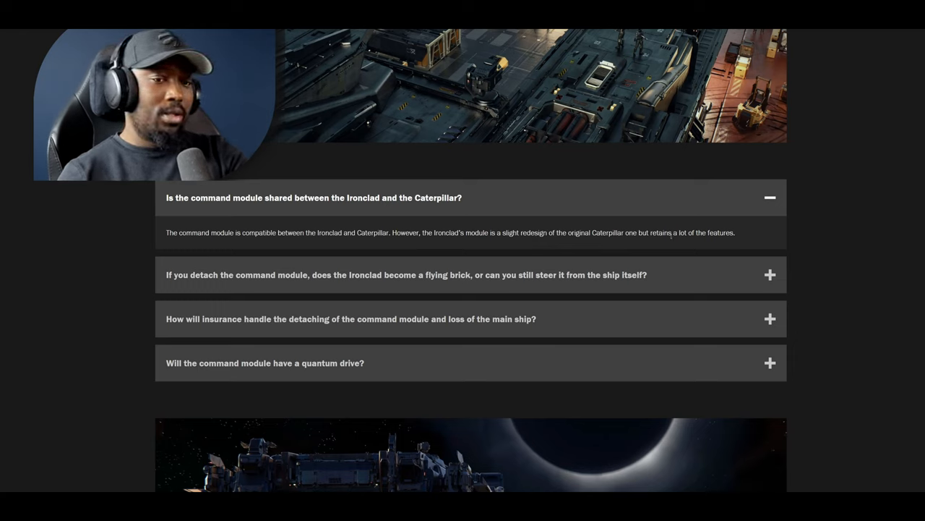
pyautogui.scroll(-1, 673, 236)
pyautogui.scroll(-1, 176, 222)
pyautogui.scroll(-1, 175, 222)
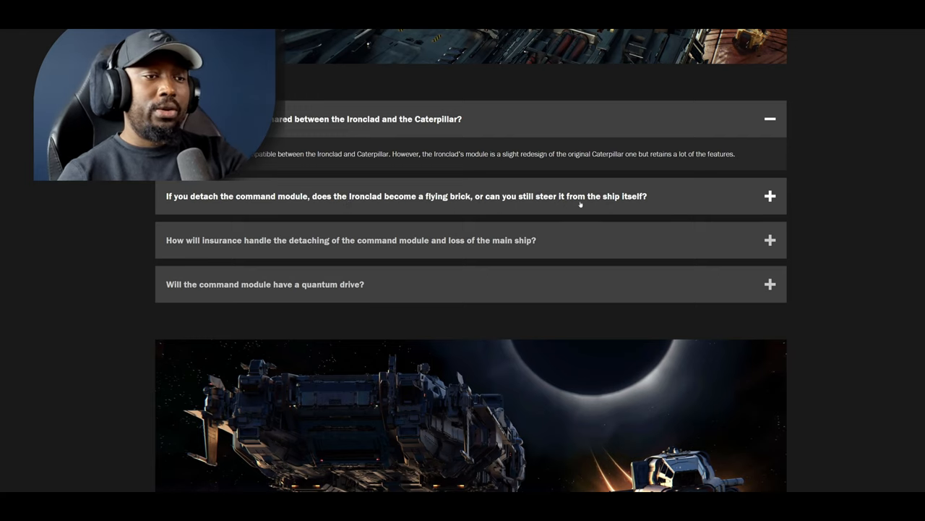
# Expand the detached command module question and highlight its answer about retained power and self-defense.
pyautogui.click(768, 195)
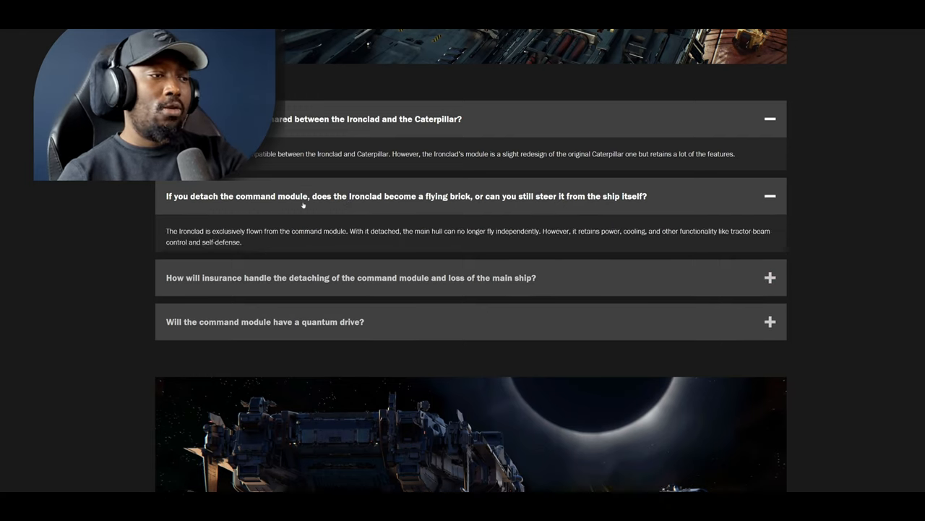
pyautogui.scroll(-1, 215, 195)
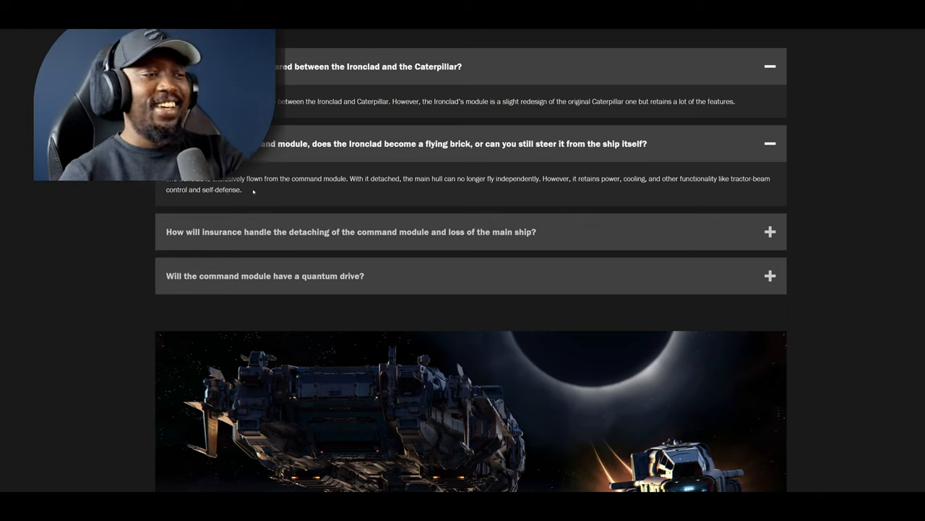
pyautogui.moveTo(243, 190); pyautogui.dragTo(170, 182)
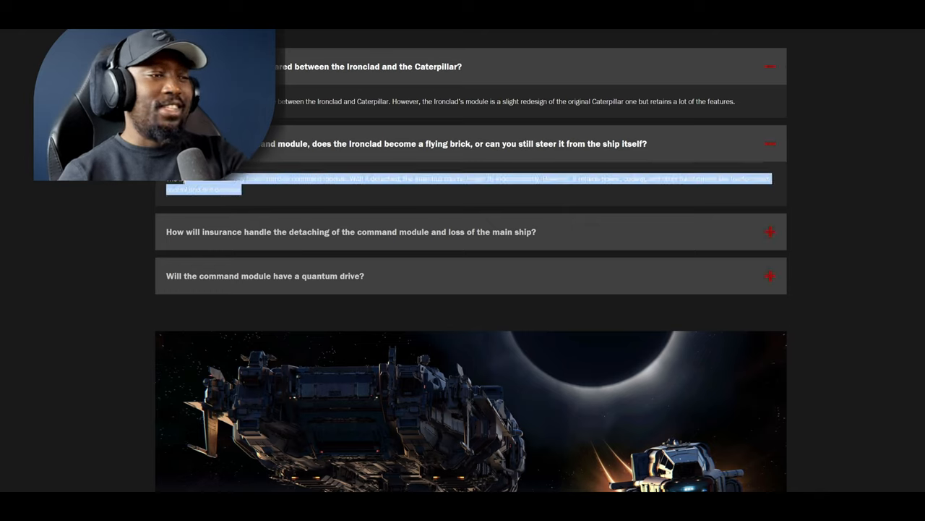
pyautogui.click(443, 199)
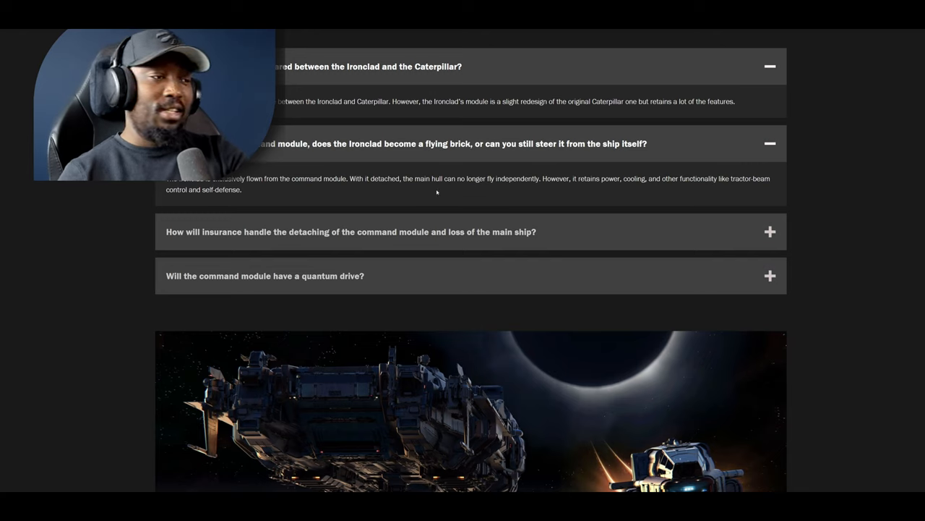
pyautogui.moveTo(243, 190); pyautogui.dragTo(167, 181)
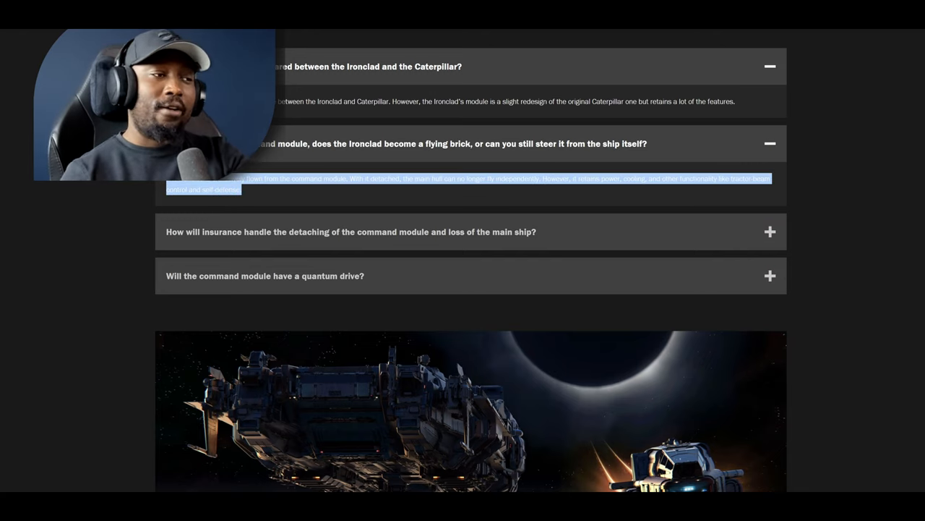
pyautogui.click(243, 189)
pyautogui.moveTo(243, 190); pyautogui.dragTo(233, 190)
pyautogui.click(272, 191)
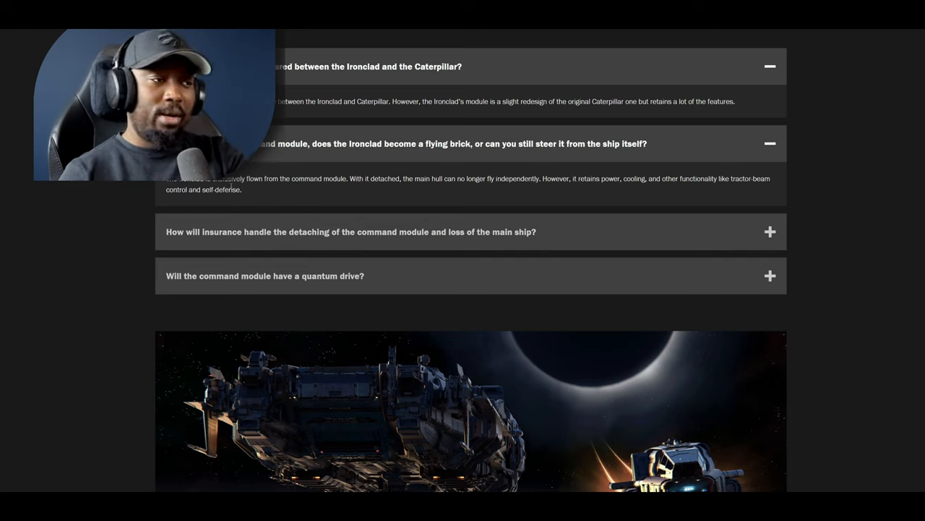
pyautogui.moveTo(243, 189)
pyautogui.mouseDown()
pyautogui.moveTo(189, 189)
pyautogui.moveTo(203, 189)
pyautogui.mouseUp()
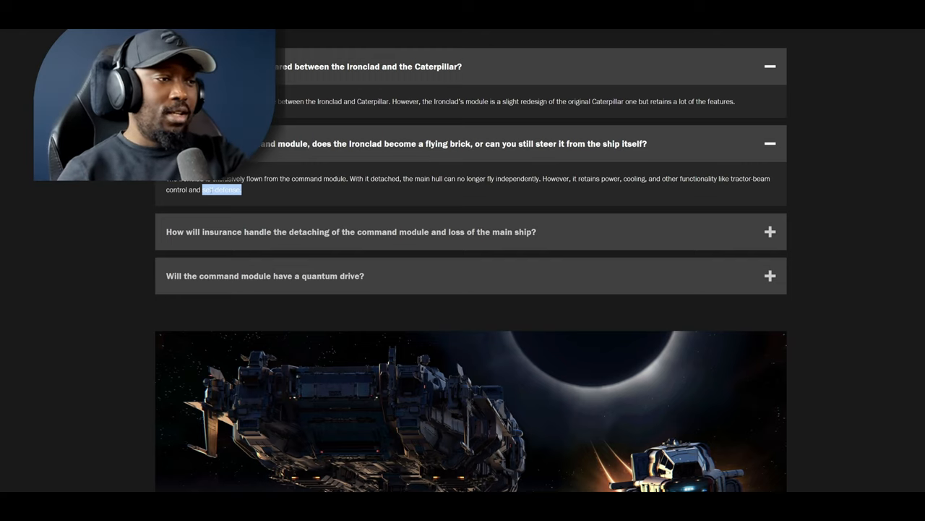
# Clear the leftover highlight and expand the 'Will the command module have a quantum drive?' question.
pyautogui.click(246, 204)
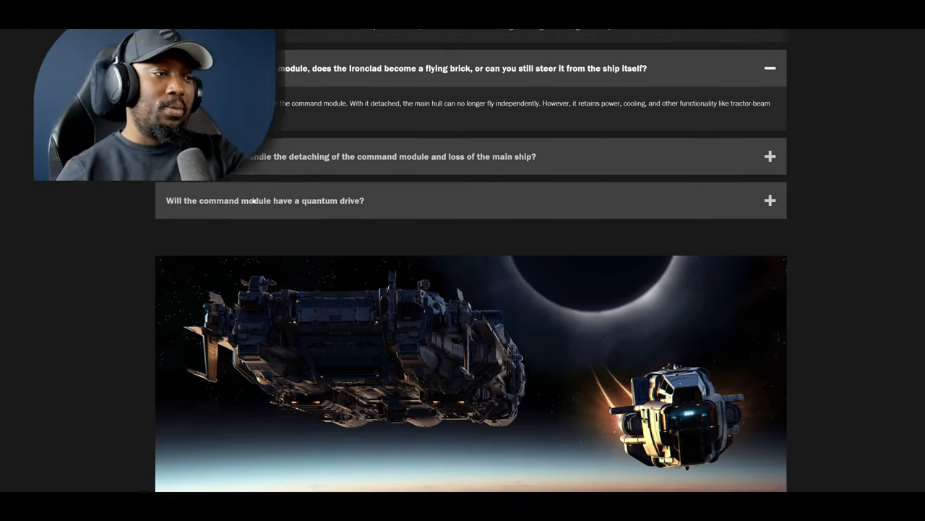
pyautogui.scroll(-3, 246, 204)
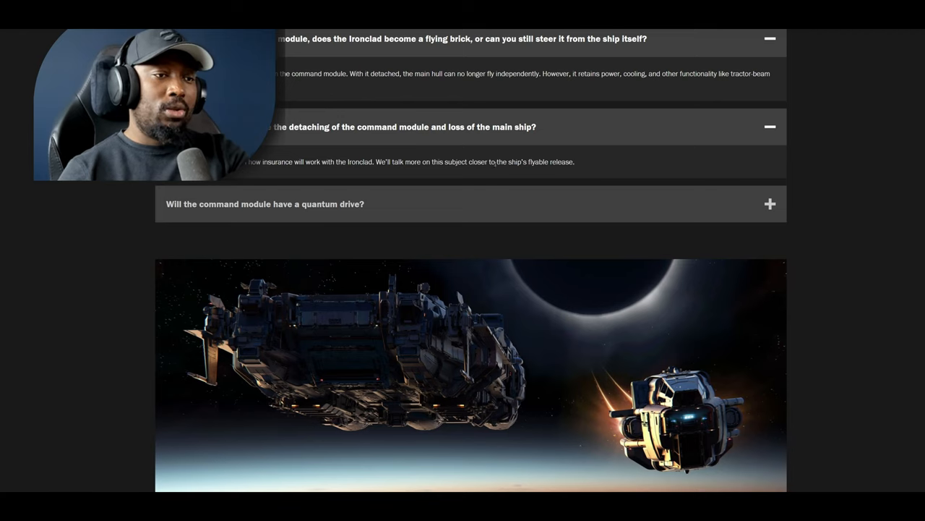
pyautogui.scroll(-1, 563, 163)
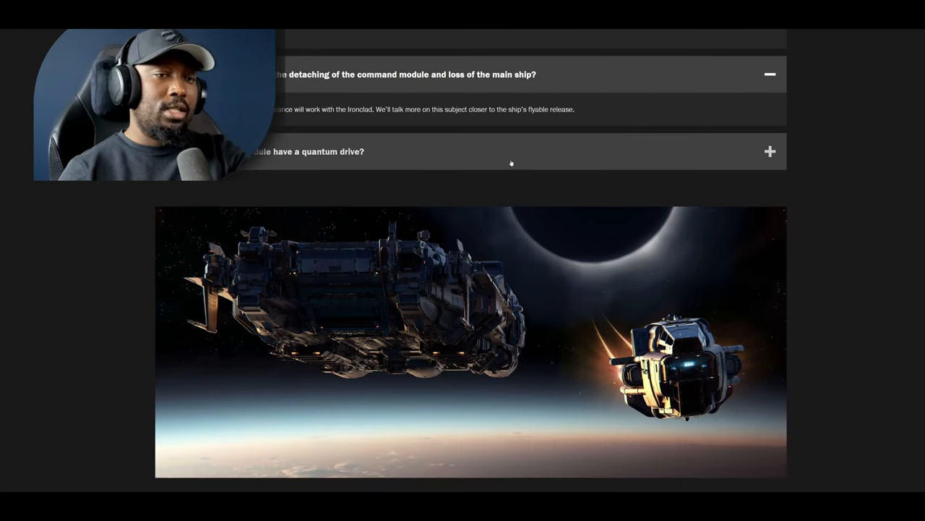
pyautogui.click(770, 151)
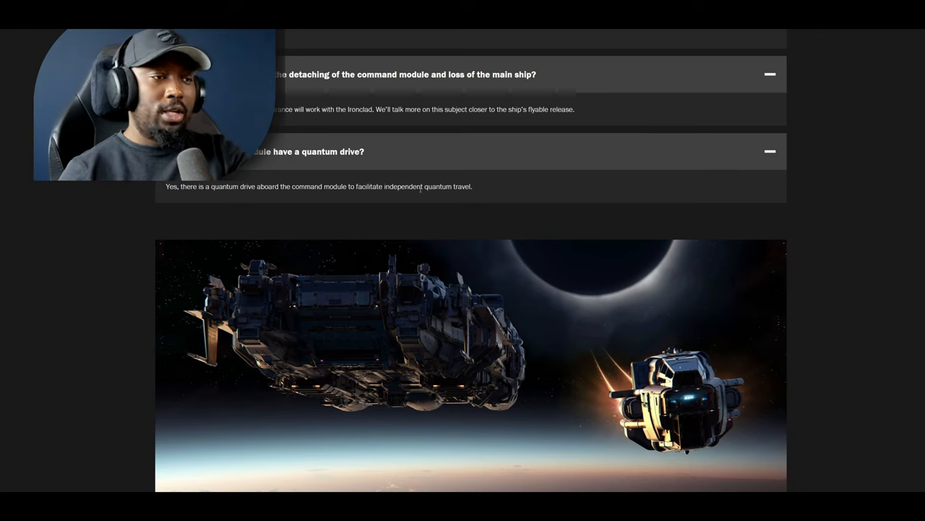
pyautogui.scroll(-2, 523, 163)
pyautogui.scroll(-3, 523, 163)
pyautogui.scroll(-3, 523, 164)
pyautogui.scroll(-3, 523, 164)
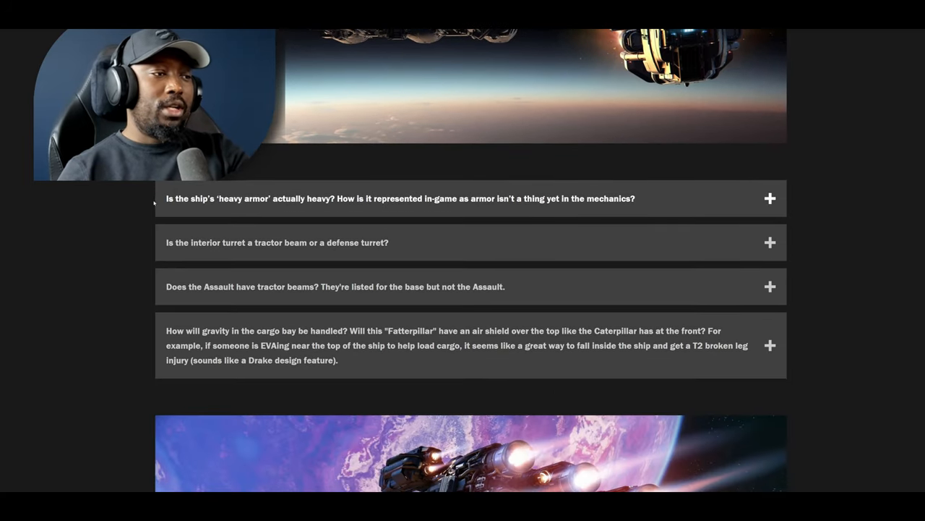
pyautogui.scroll(-1, 197, 187)
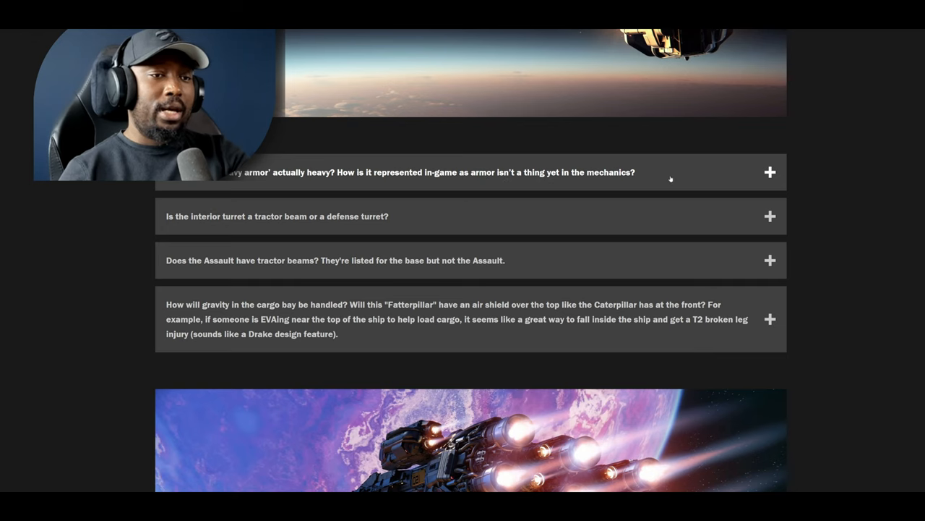
# Expand the heavy armor question to show it is heavily armored for its size class.
pyautogui.click(768, 173)
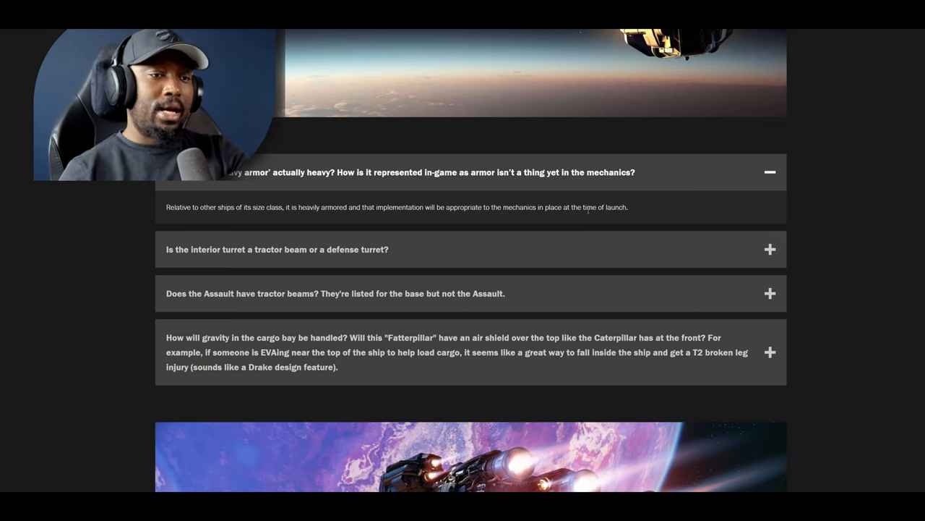
pyautogui.scroll(-1, 480, 212)
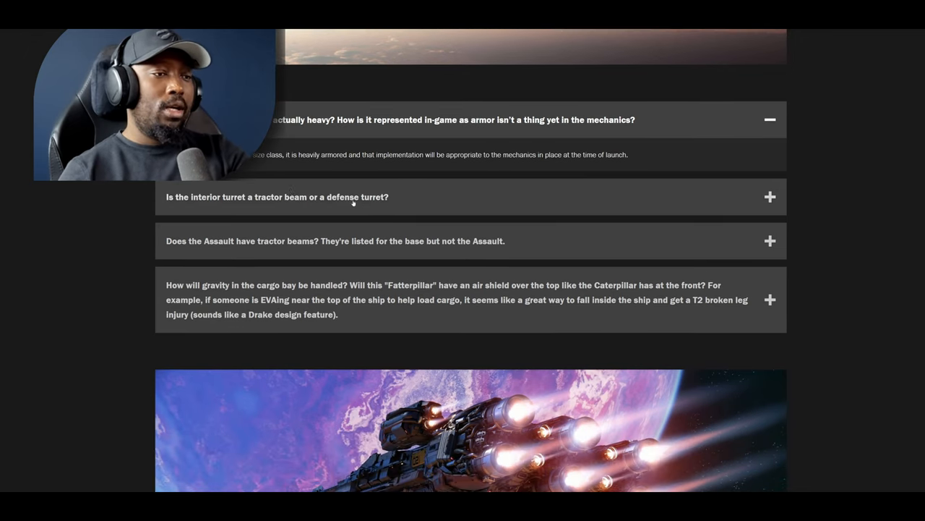
# Expand the 'Is the interior turret a tractor beam or a defense turret?' question to show its answer.
pyautogui.click(701, 197)
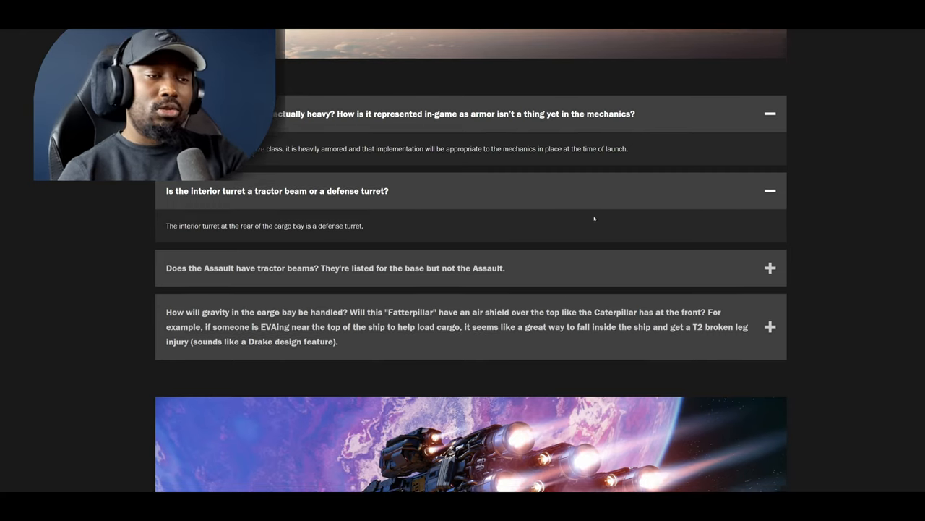
pyautogui.scroll(-3, 478, 222)
pyautogui.scroll(-2, 362, 181)
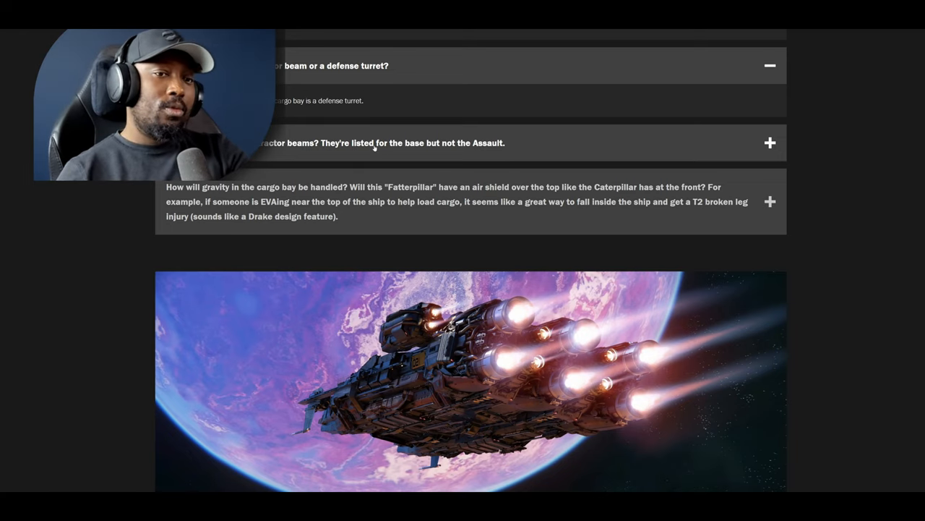
# Expand the 'Does the Assault have tractor beams?' question and highlight its answer text while reading.
pyautogui.click(770, 143)
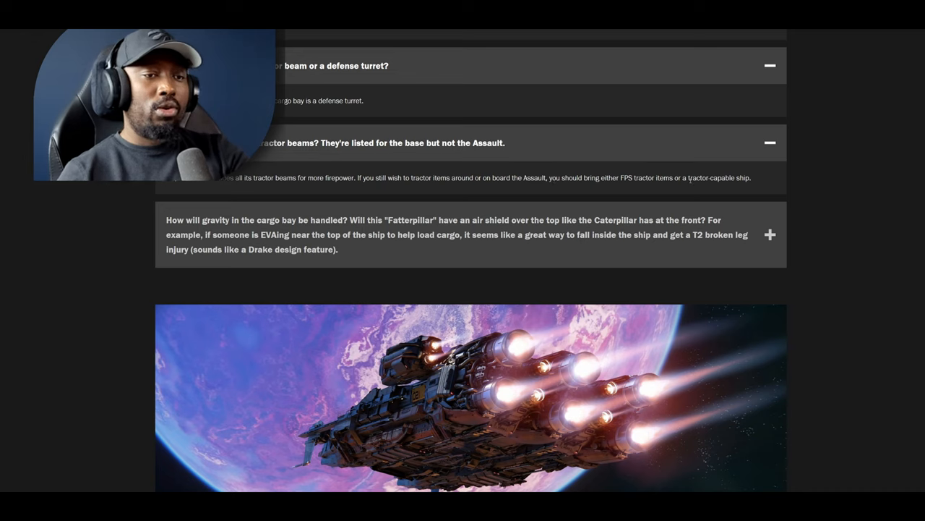
pyautogui.moveTo(752, 178); pyautogui.dragTo(365, 178)
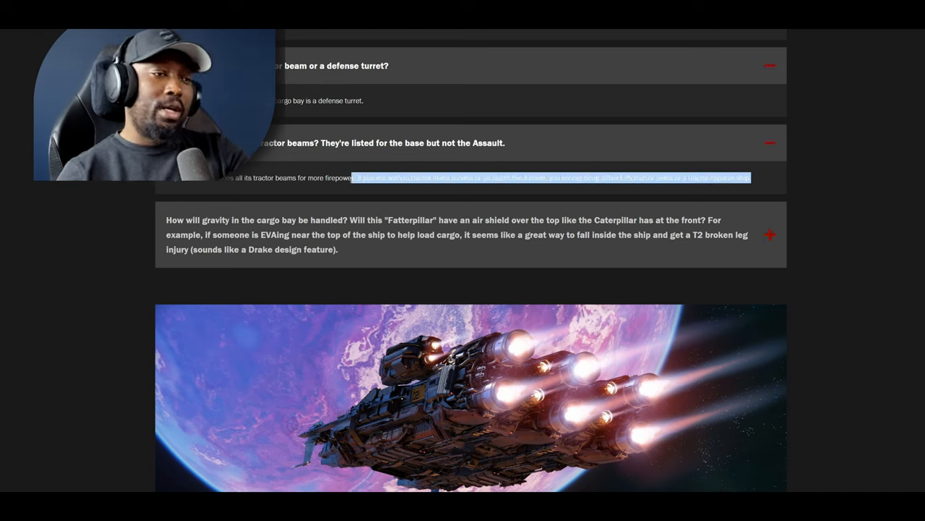
pyautogui.moveTo(365, 177); pyautogui.dragTo(356, 178)
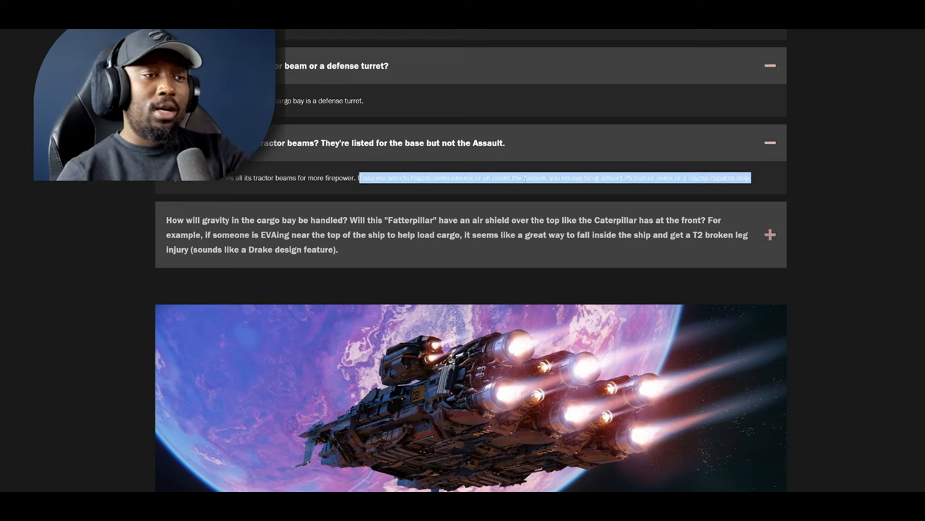
pyautogui.click(473, 184)
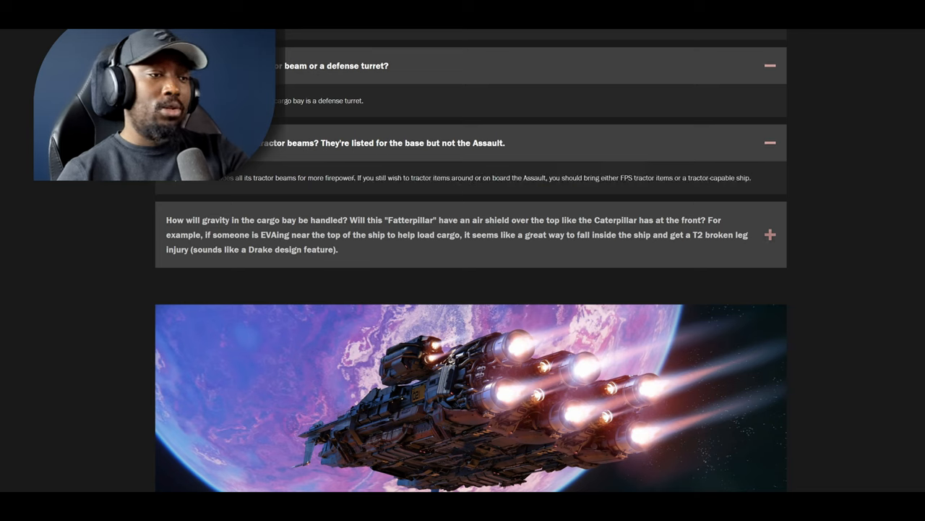
pyautogui.doubleClick(359, 178)
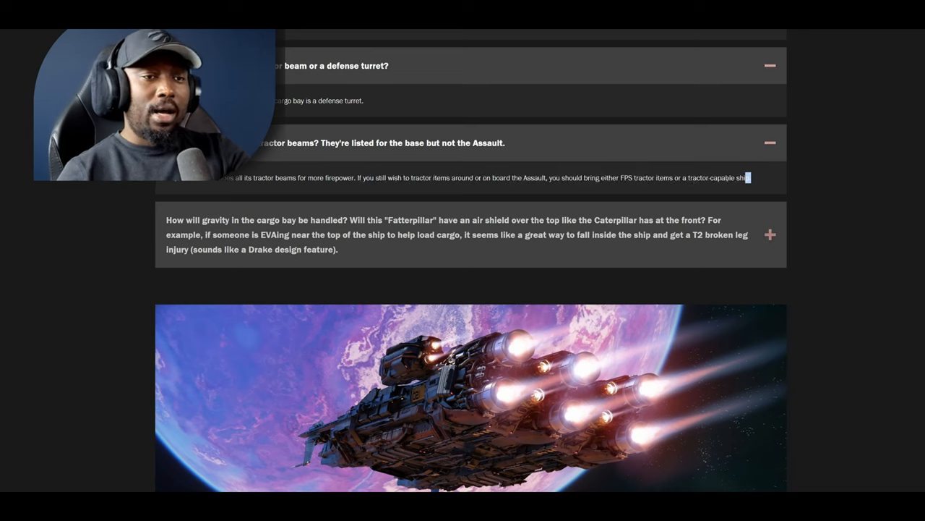
pyautogui.moveTo(755, 179); pyautogui.dragTo(179, 181)
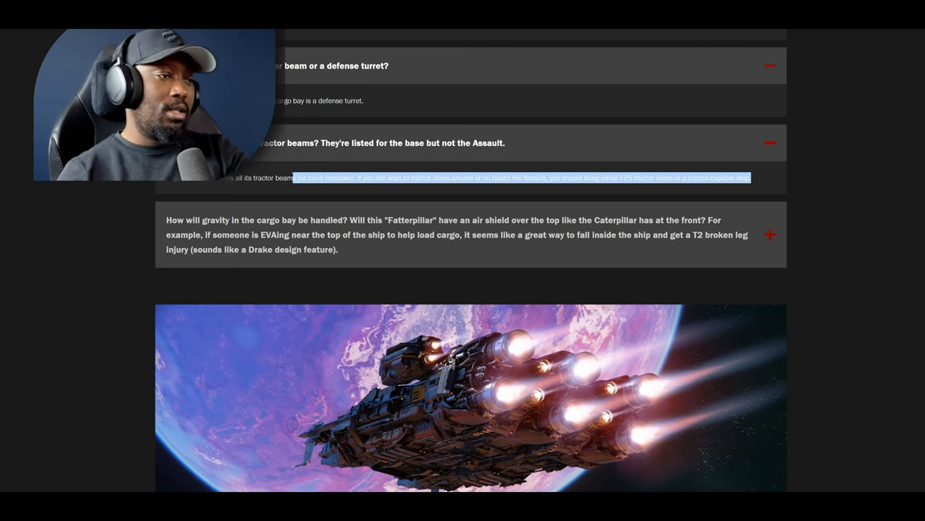
pyautogui.scroll(-8, 470, 289)
pyautogui.scroll(6, 549, 159)
pyautogui.scroll(1, 549, 159)
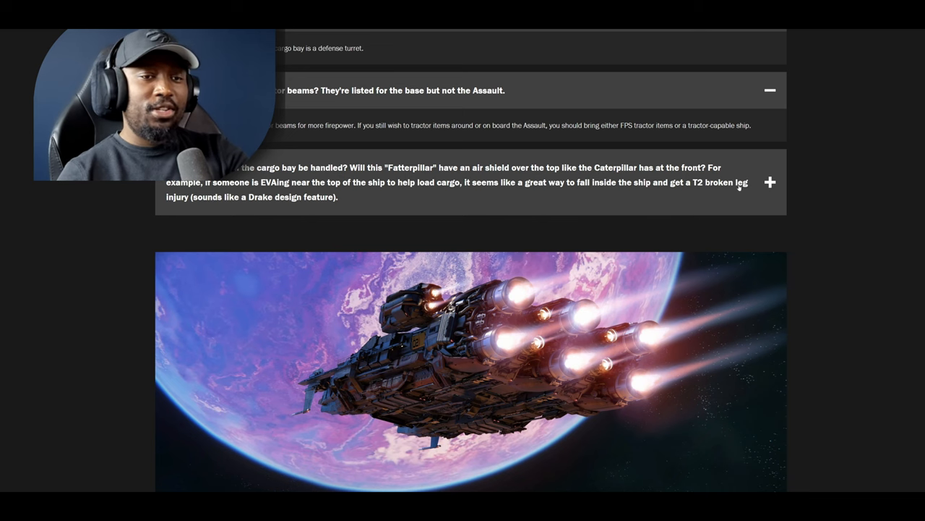
# Expand the 'How will gravity in the cargo bay be handled?' question and highlight its answer while reading.
pyautogui.click(769, 183)
pyautogui.scroll(-1, 462, 289)
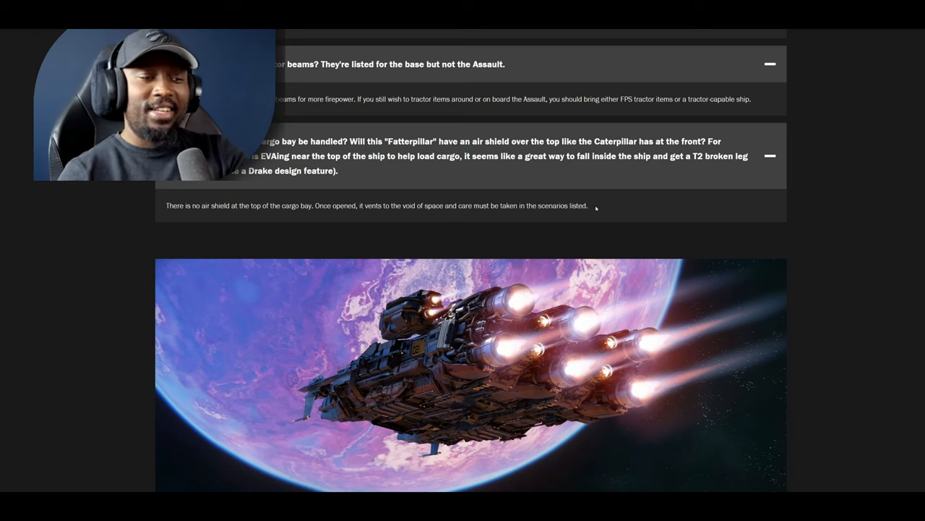
pyautogui.moveTo(597, 208); pyautogui.dragTo(177, 204)
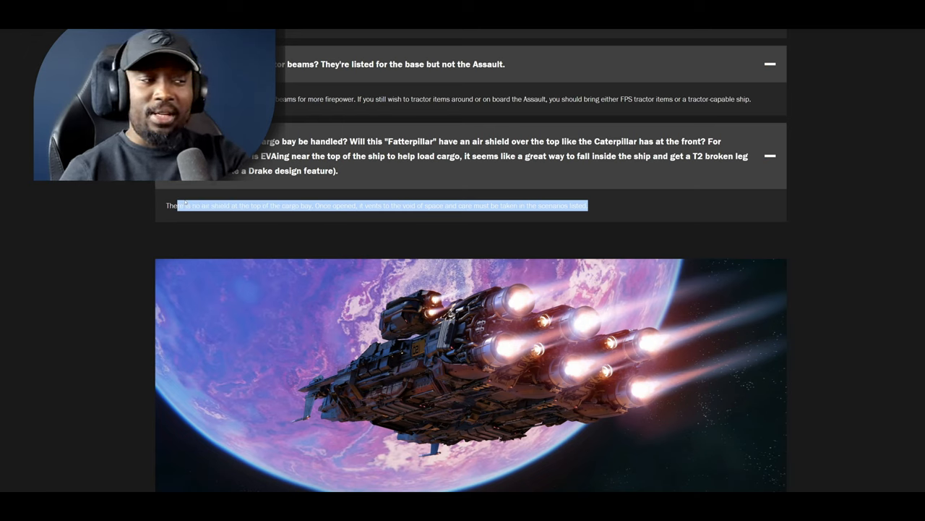
pyautogui.click(177, 204)
pyautogui.moveTo(166, 205); pyautogui.dragTo(591, 207)
pyautogui.click(593, 209)
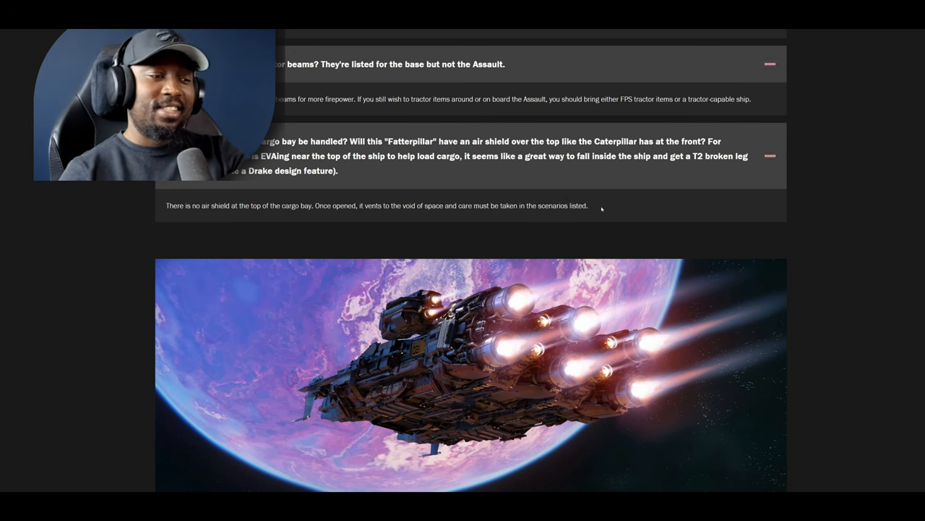
pyautogui.scroll(-3, 595, 211)
pyautogui.scroll(-3, 595, 211)
pyautogui.scroll(2, 606, 211)
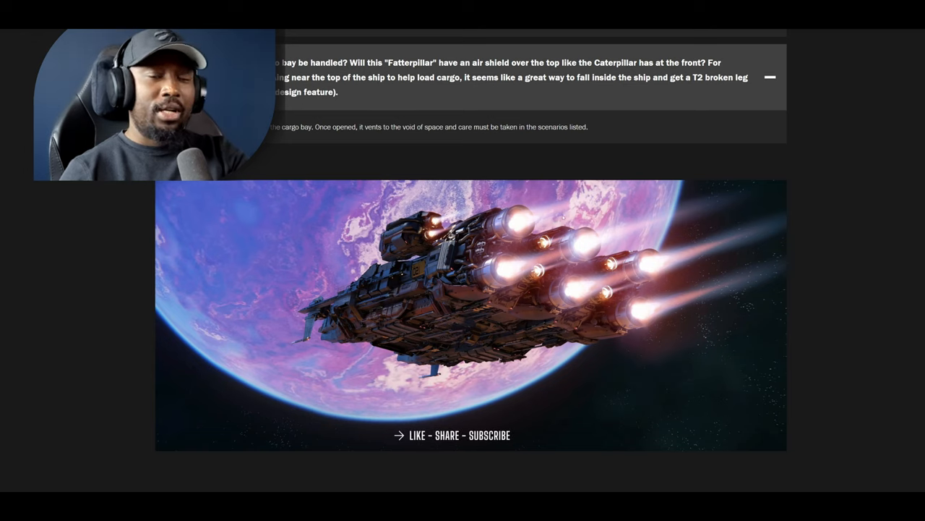
pyautogui.scroll(3, 561, 213)
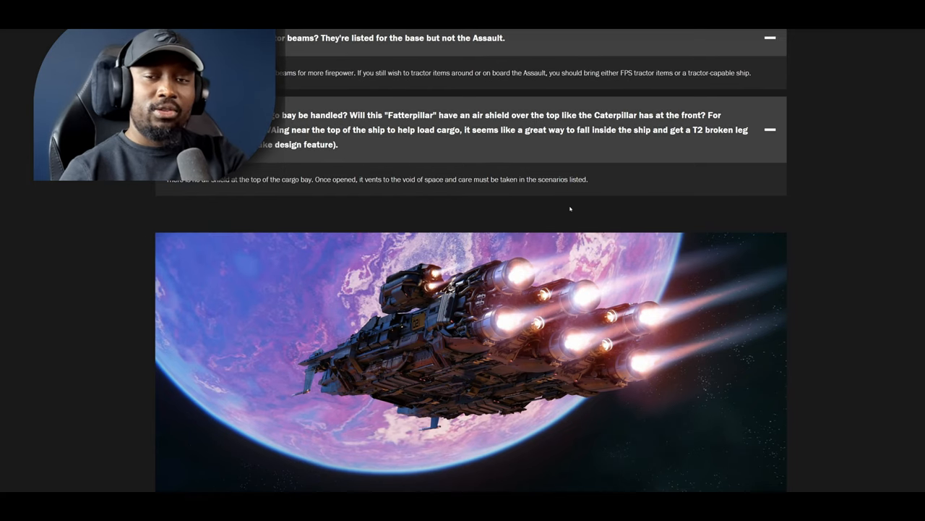
pyautogui.scroll(1, 571, 208)
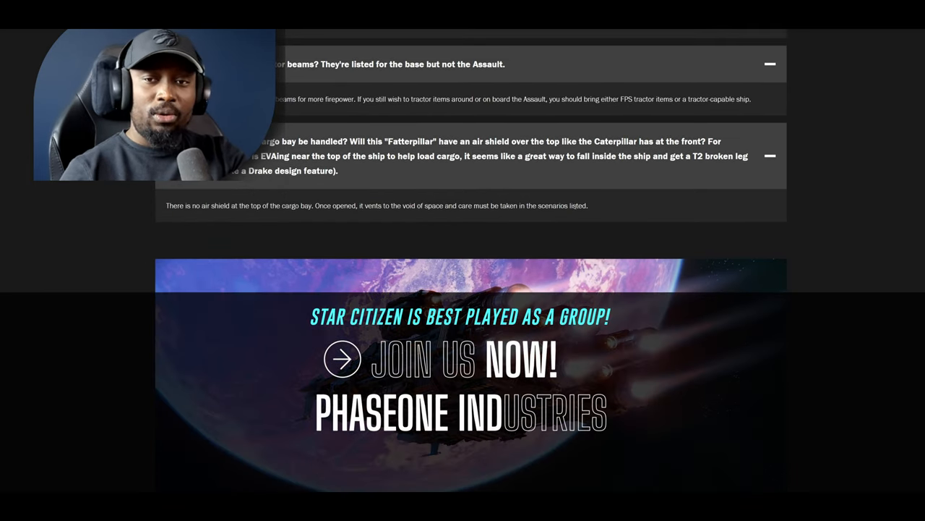